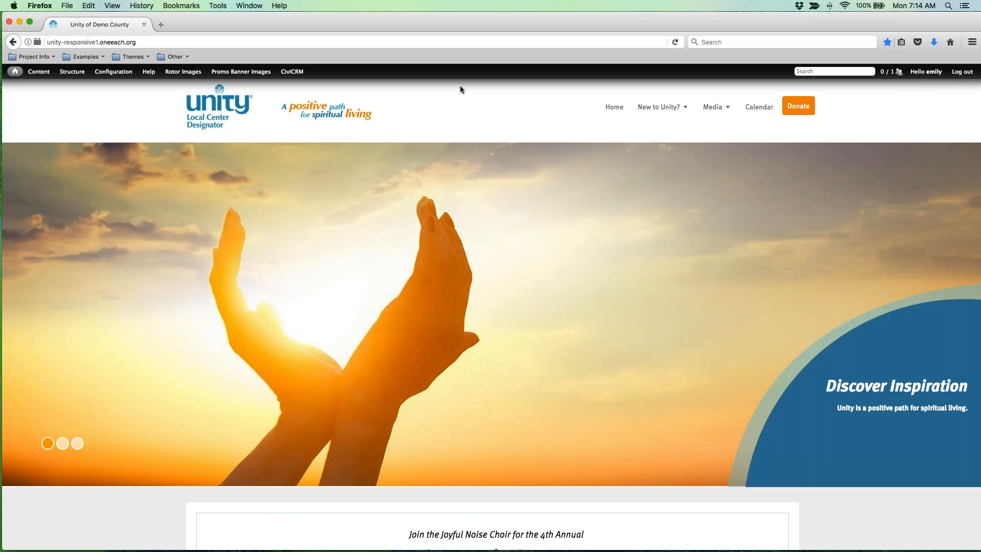
Open the OneEach support site from the website's help link and start a ticket for the Website department.
{"action": "mouse_move", "coordinate": [38, 71]}
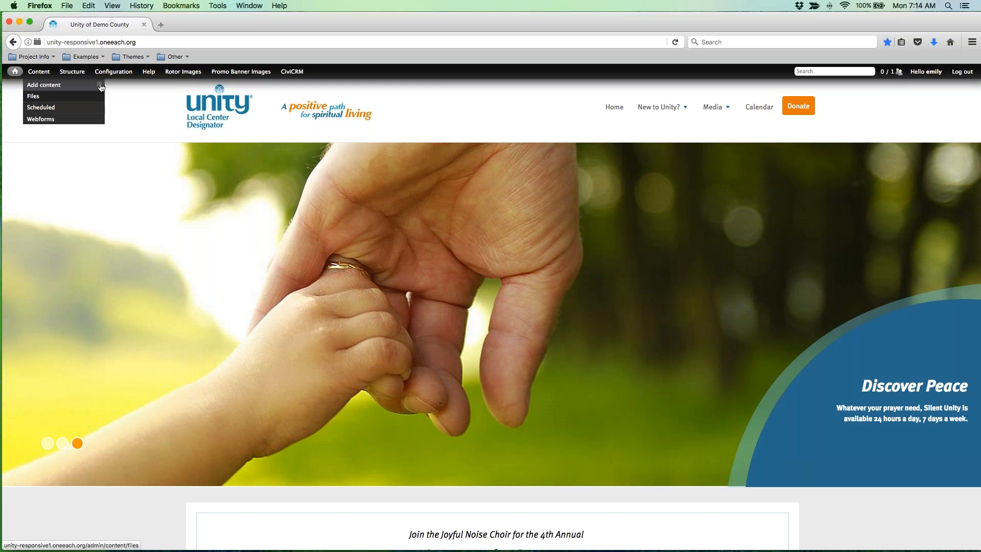
{"action": "left_click", "coordinate": [148, 72]}
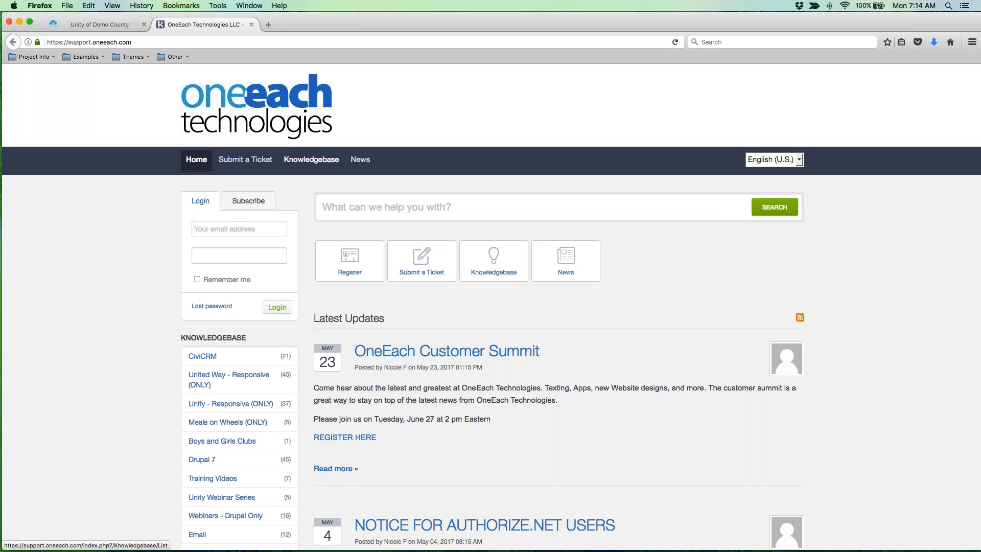
{"action": "left_click", "coordinate": [420, 275]}
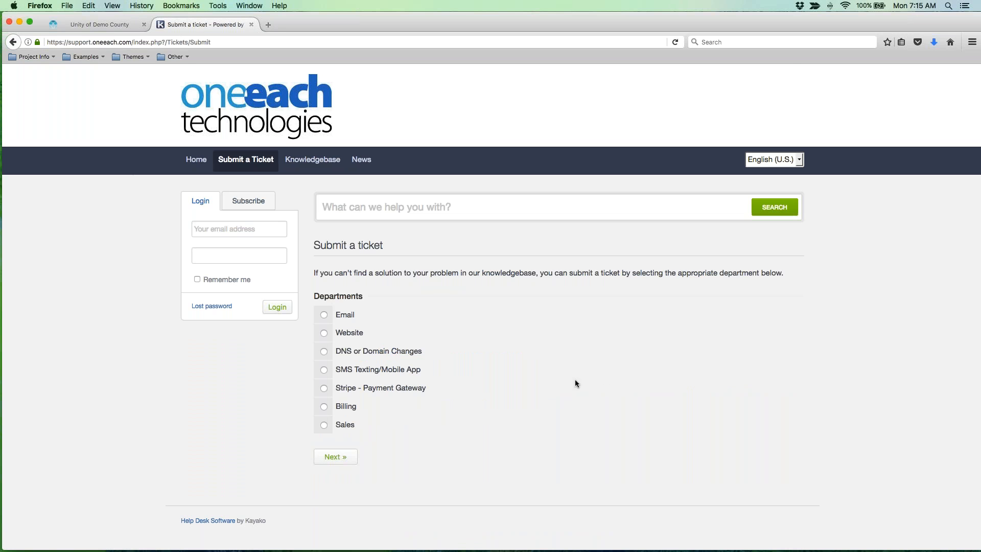
{"action": "left_click", "coordinate": [352, 334]}
{"action": "key", "text": "Return"}
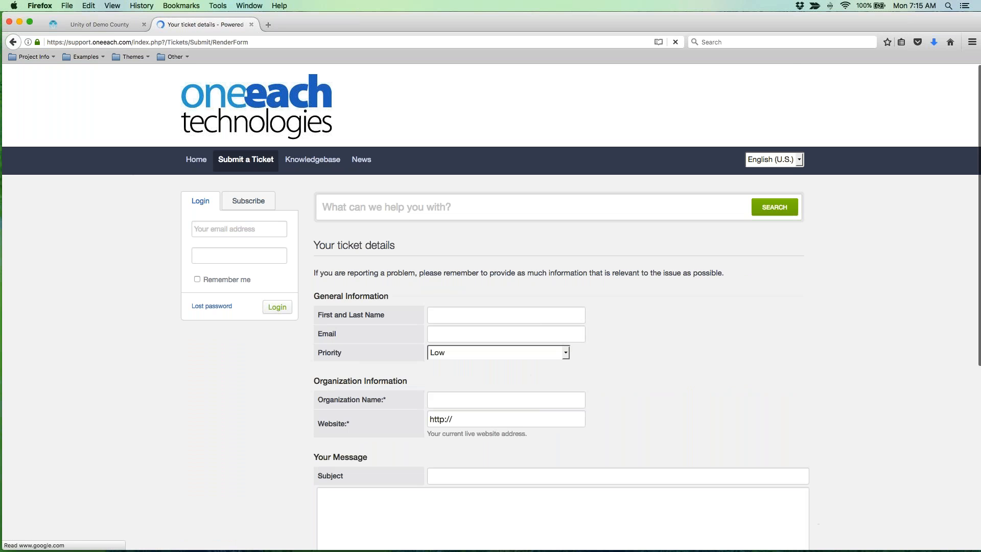
Examine the ticket form's subject, message, attachment and CAPTCHA fields, and close the support site without submitting.
{"action": "scroll", "coordinate": [528, 366], "scroll_direction": "down", "scroll_amount": 5}
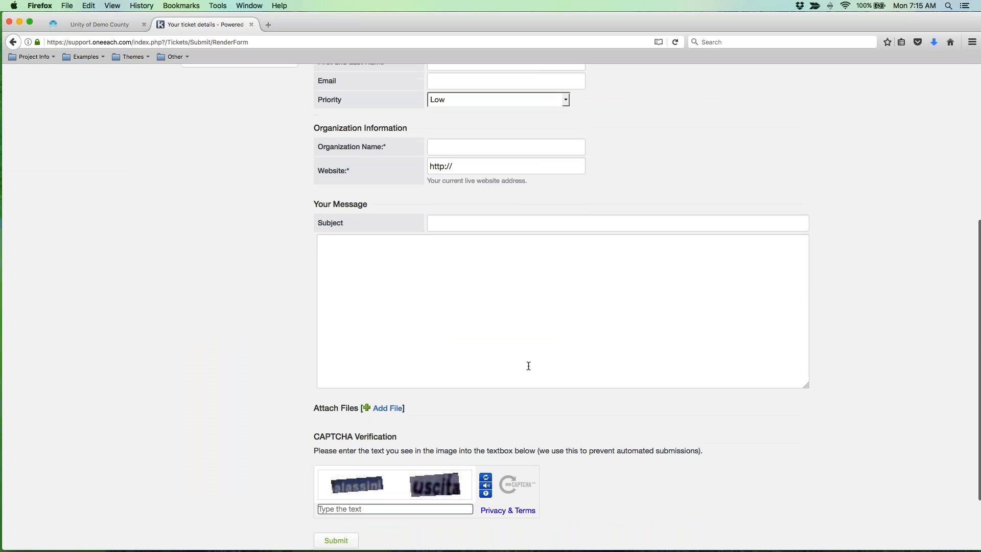
{"action": "left_click", "coordinate": [449, 225]}
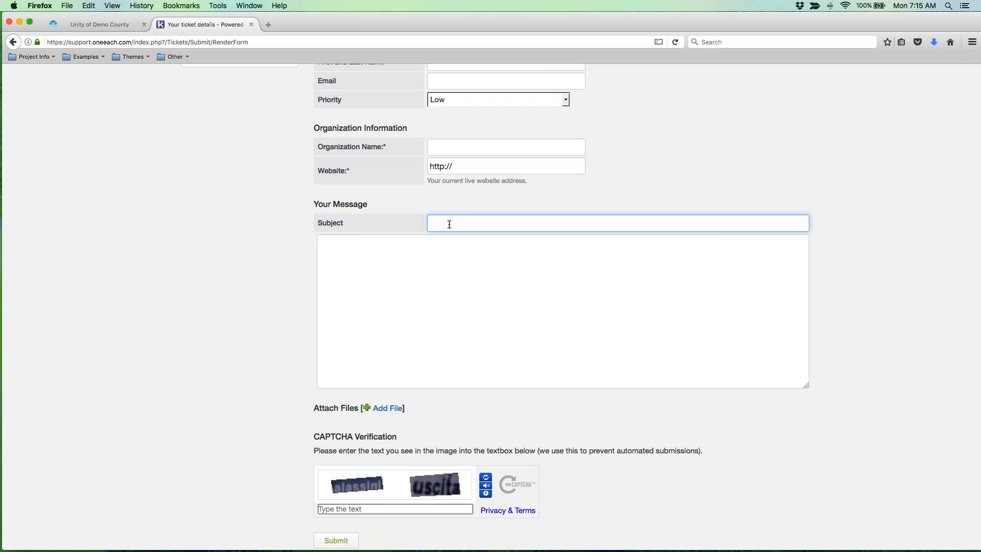
{"action": "left_click", "coordinate": [354, 281]}
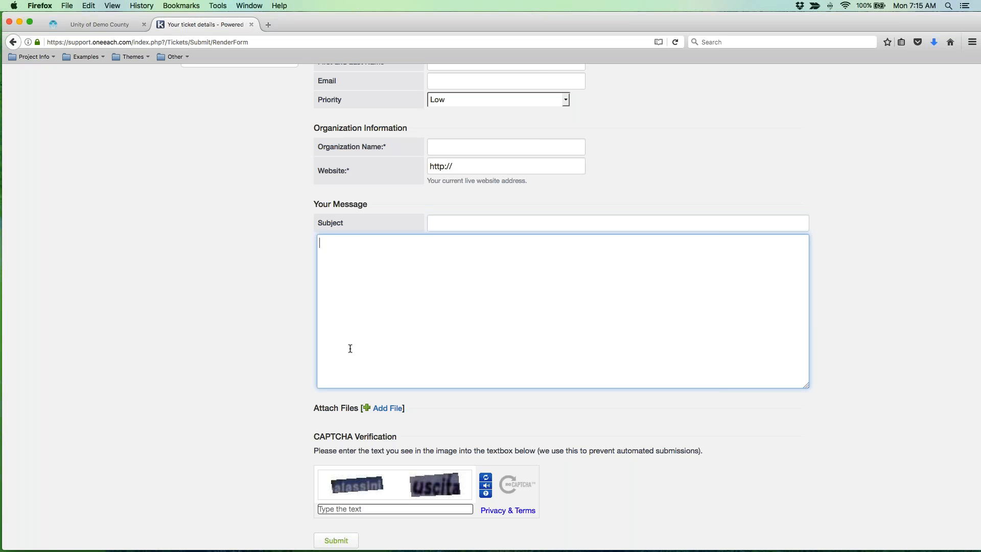
{"action": "left_click", "coordinate": [250, 24]}
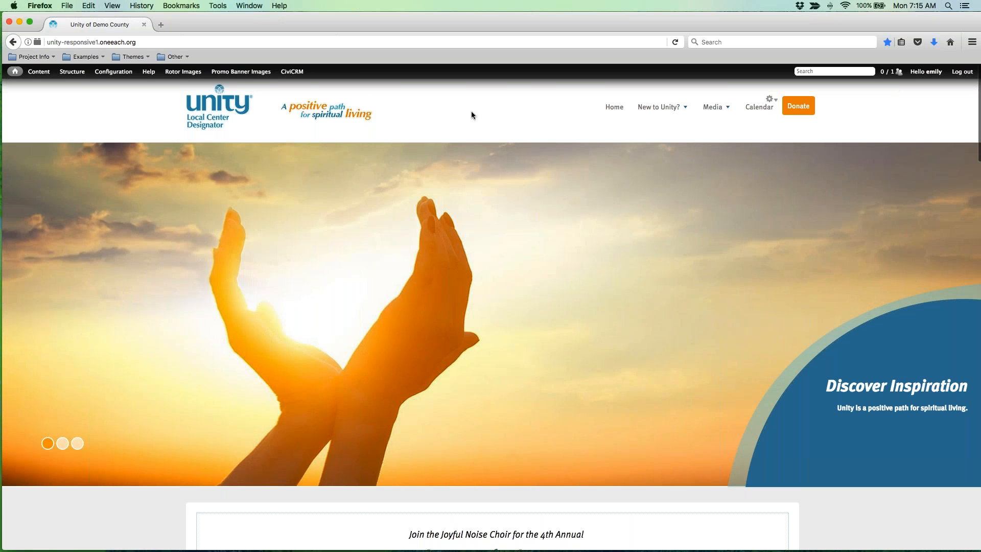
Look through the home page from the rotor images and special announcement down to the video gallery and footer.
{"action": "scroll", "coordinate": [471, 111], "scroll_direction": "down", "scroll_amount": 1}
{"action": "scroll", "coordinate": [471, 111], "scroll_direction": "down", "scroll_amount": 1}
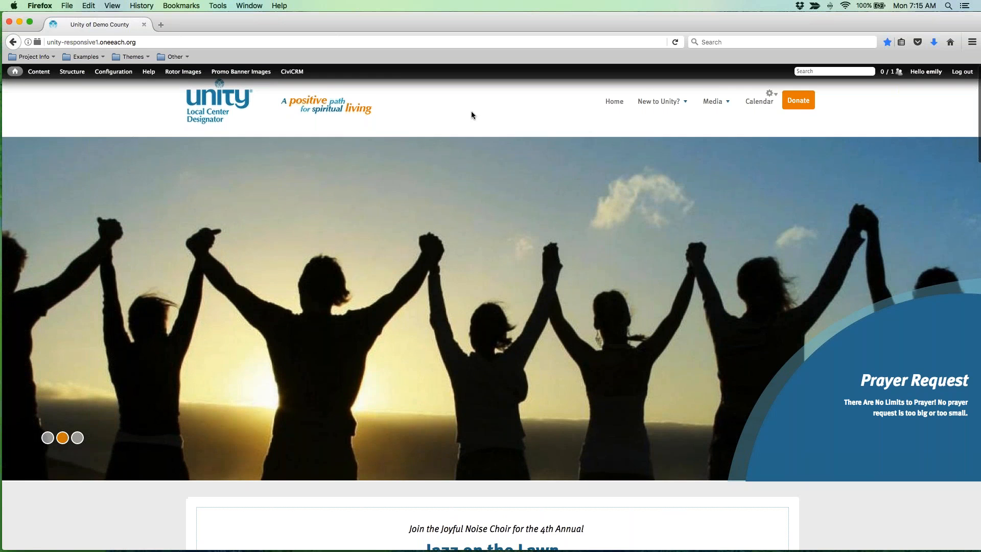
{"action": "scroll", "coordinate": [471, 111], "scroll_direction": "down", "scroll_amount": 6}
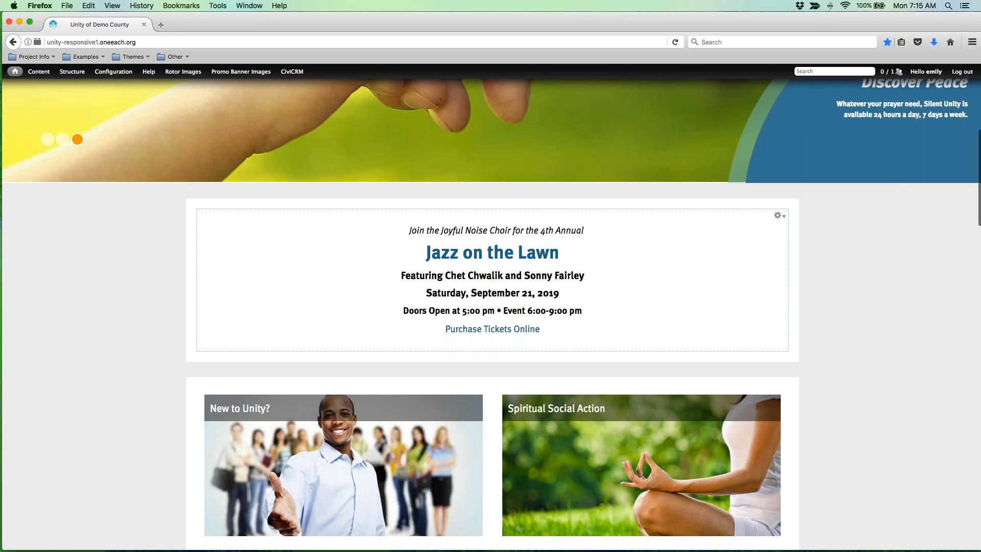
{"action": "scroll", "coordinate": [301, 257], "scroll_direction": "up", "scroll_amount": 1}
{"action": "scroll", "coordinate": [491, 307], "scroll_direction": "up", "scroll_amount": 6}
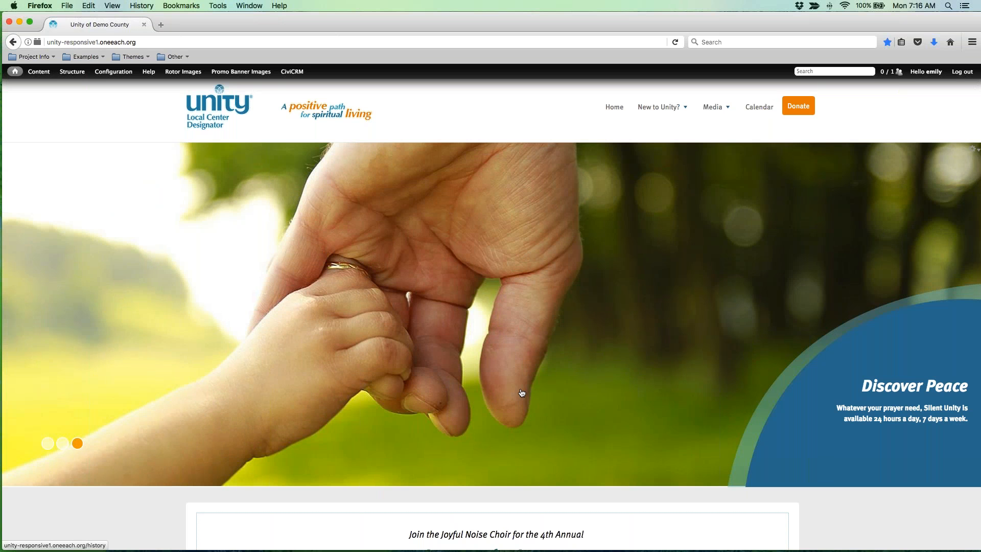
{"action": "scroll", "coordinate": [432, 259], "scroll_direction": "down", "scroll_amount": 10}
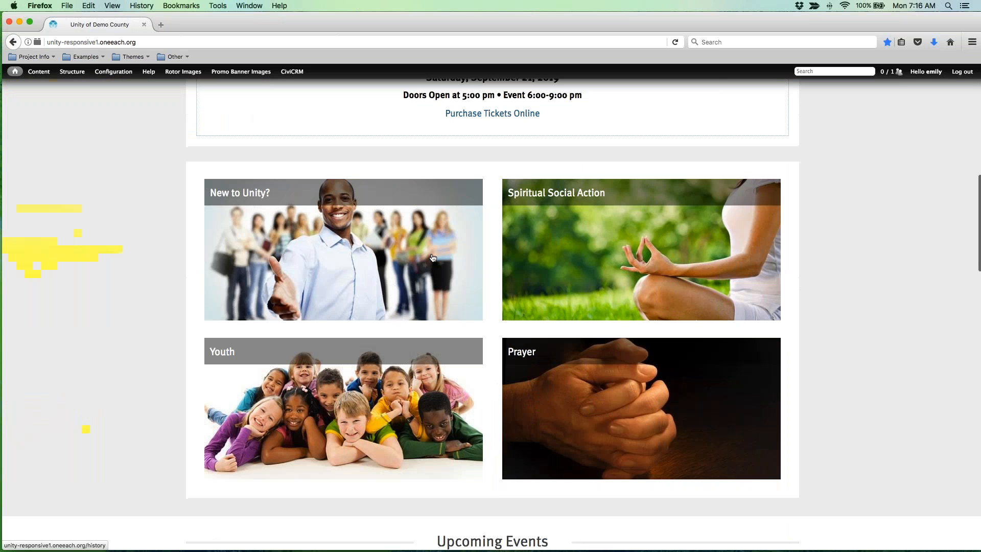
{"action": "scroll", "coordinate": [432, 258], "scroll_direction": "down", "scroll_amount": 2}
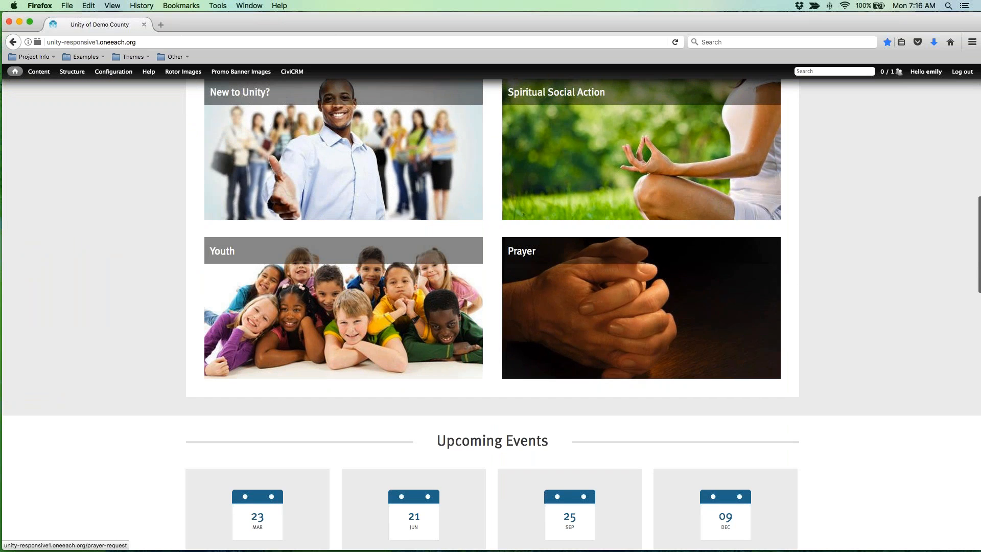
{"action": "scroll", "coordinate": [773, 334], "scroll_direction": "down", "scroll_amount": 7}
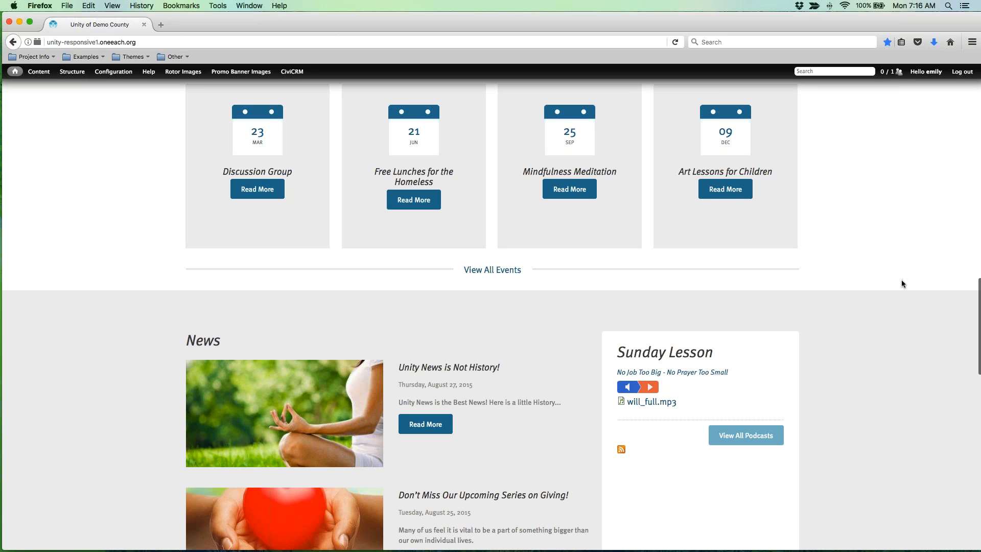
{"action": "scroll", "coordinate": [819, 235], "scroll_direction": "down", "scroll_amount": 5}
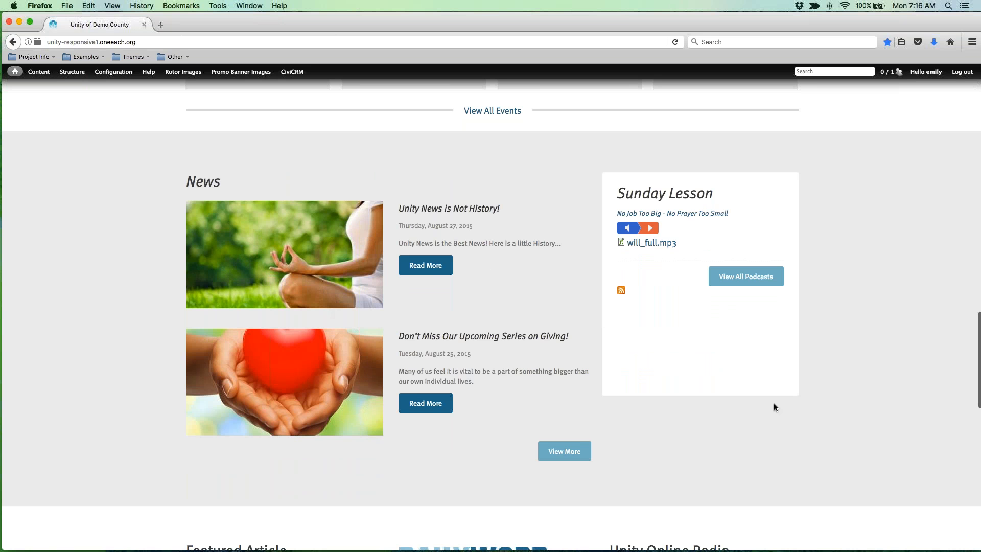
{"action": "scroll", "coordinate": [718, 360], "scroll_direction": "down", "scroll_amount": 15}
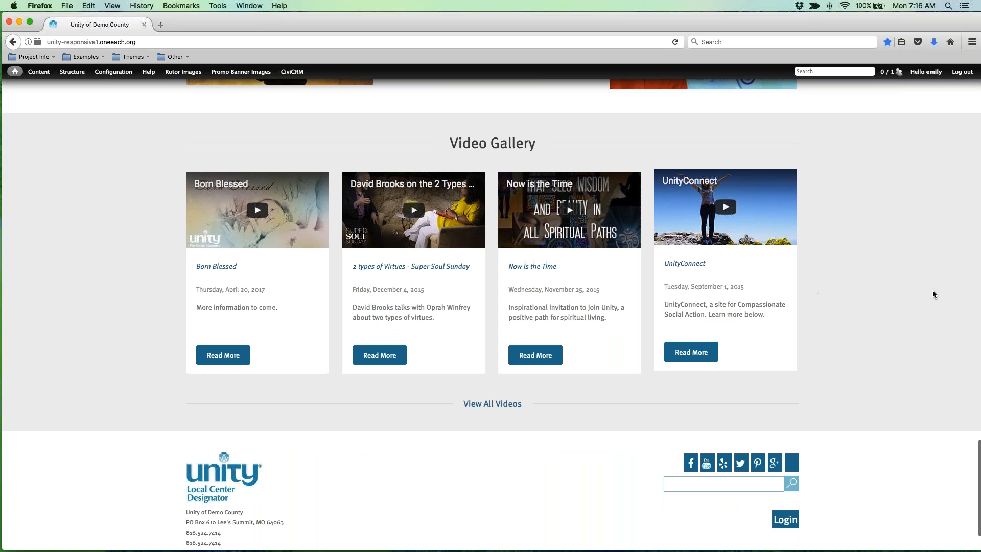
{"action": "scroll", "coordinate": [930, 286], "scroll_direction": "up", "scroll_amount": 1}
{"action": "scroll", "coordinate": [931, 289], "scroll_direction": "up", "scroll_amount": 20}
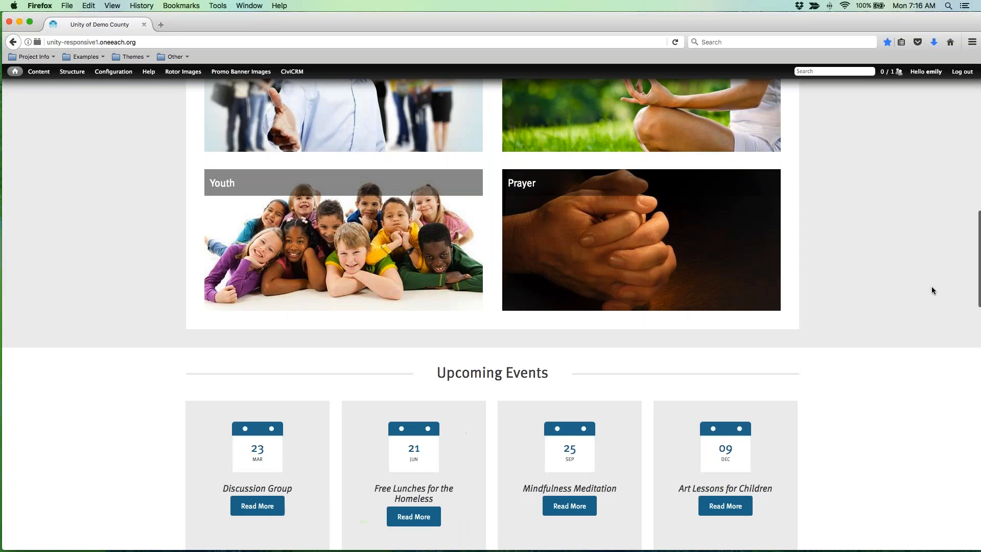
{"action": "scroll", "coordinate": [931, 290], "scroll_direction": "up", "scroll_amount": 10}
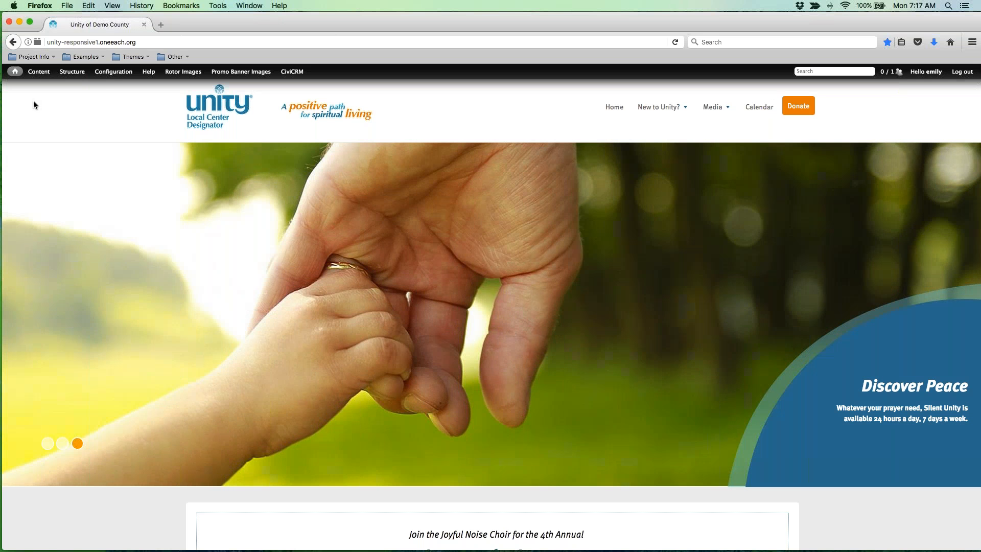
Open the administration list of scheduled content.
{"action": "mouse_move", "coordinate": [33, 73]}
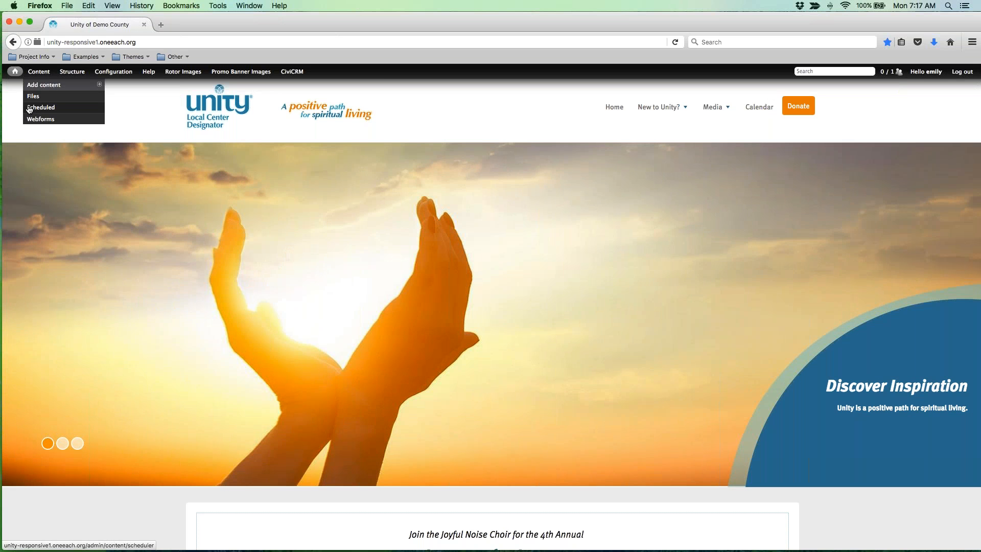
{"action": "left_click", "coordinate": [42, 108]}
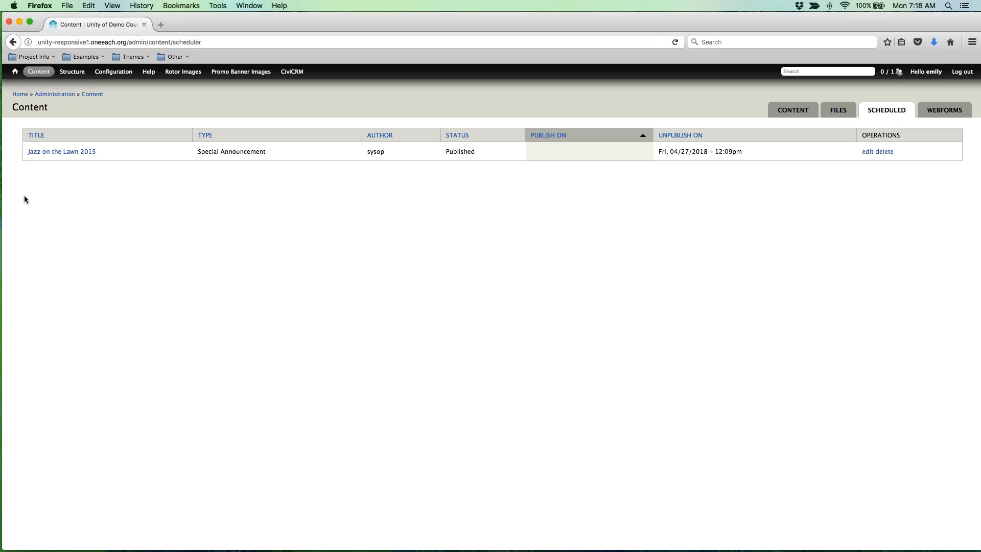
Open the full content list and filter it to the type Front Page Rotor Image.
{"action": "mouse_move", "coordinate": [37, 75]}
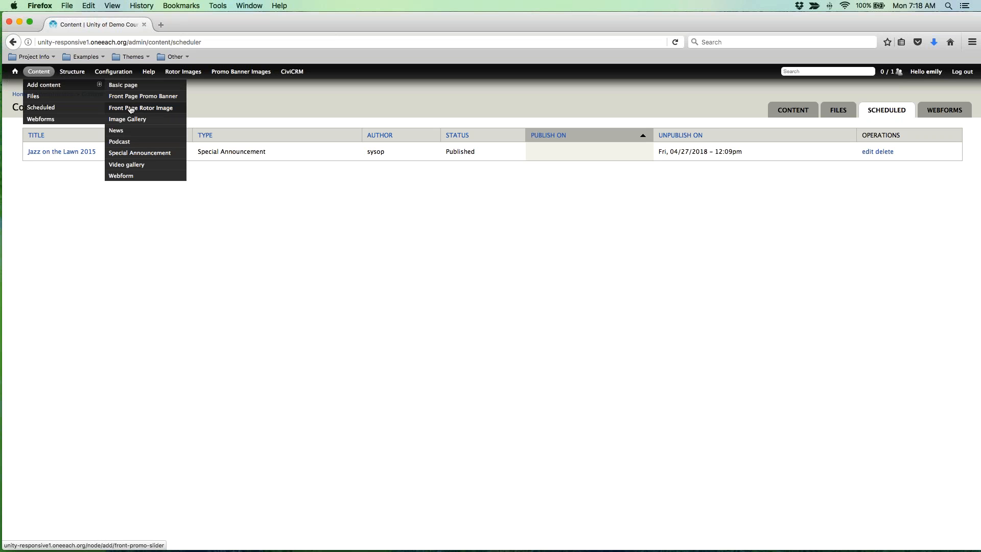
{"action": "left_click", "coordinate": [33, 72]}
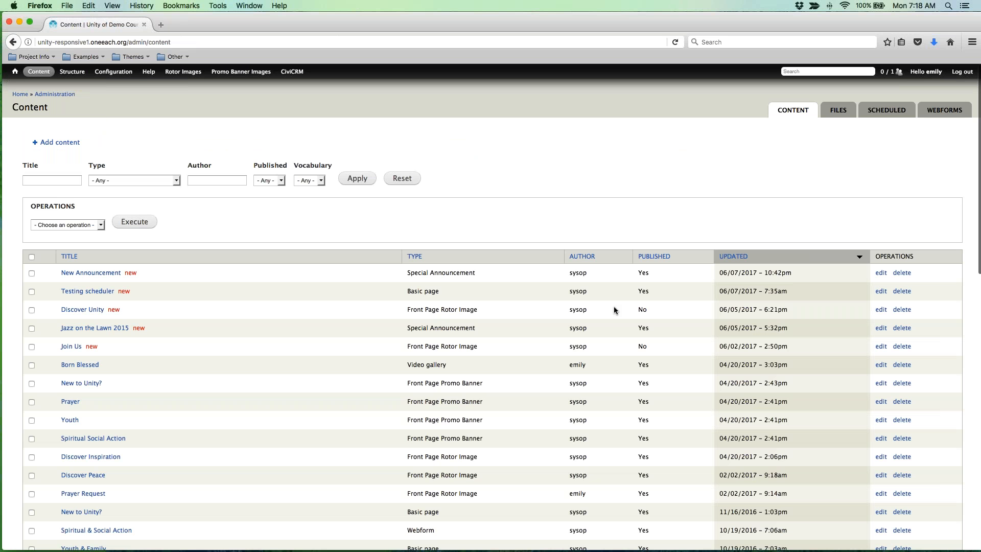
{"action": "left_click", "coordinate": [147, 180]}
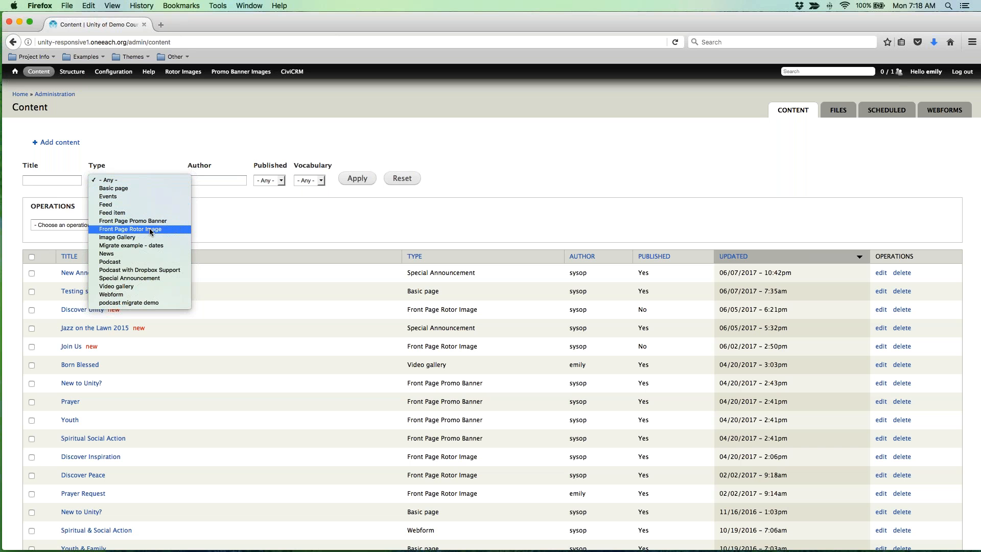
{"action": "left_click", "coordinate": [178, 229]}
{"action": "left_click", "coordinate": [357, 178]}
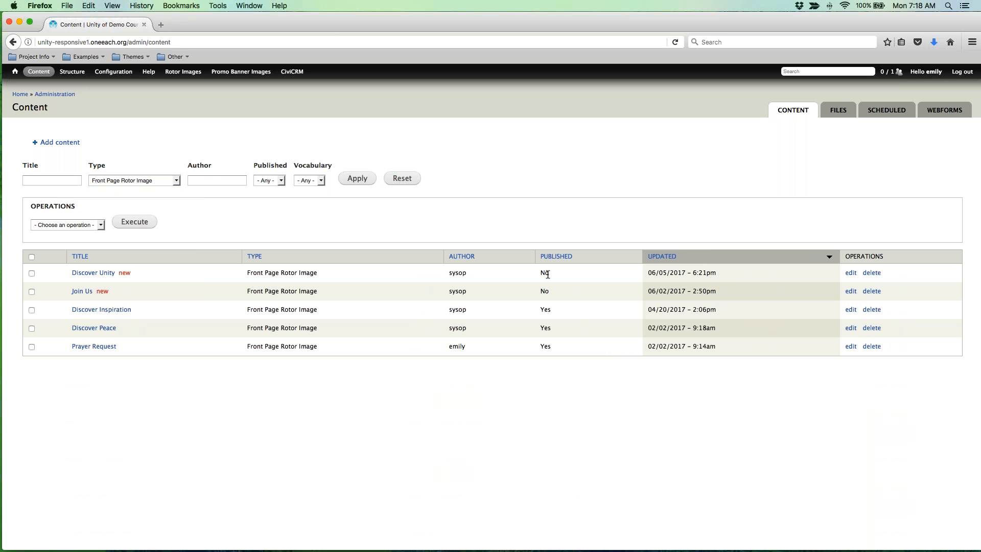
Open the Discover Unity rotor image for editing and show its scheduling options.
{"action": "left_click", "coordinate": [850, 272]}
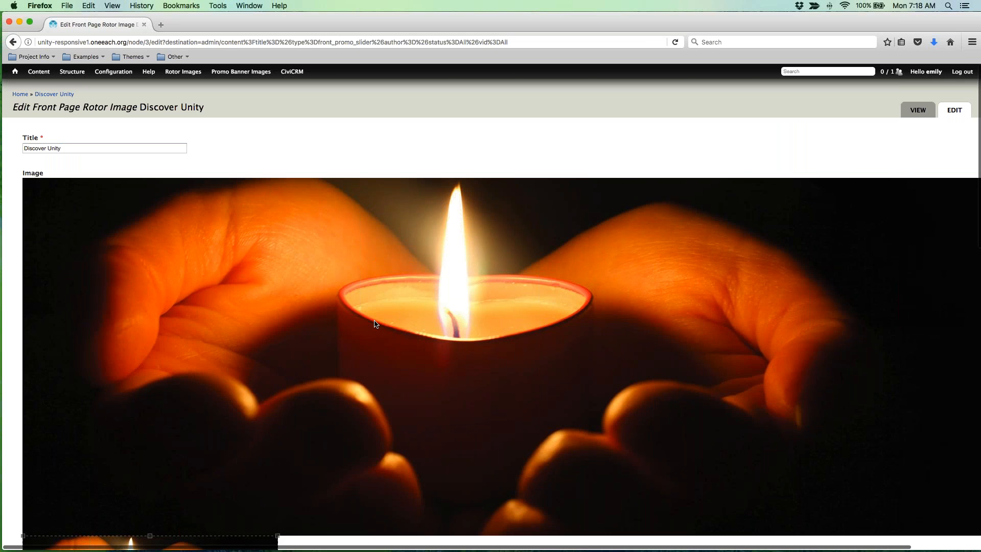
{"action": "scroll", "coordinate": [376, 324], "scroll_direction": "down", "scroll_amount": 2}
{"action": "scroll", "coordinate": [375, 324], "scroll_direction": "down", "scroll_amount": 8}
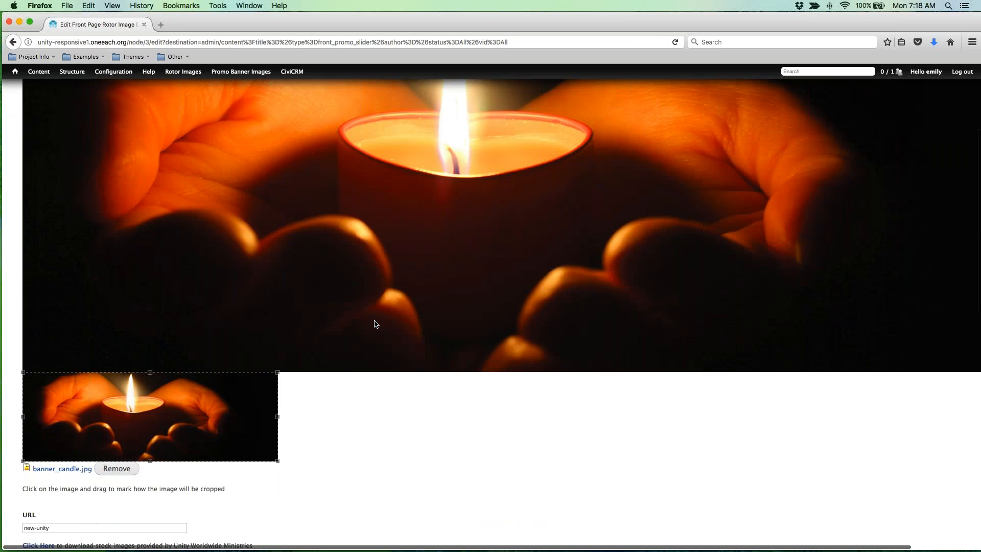
{"action": "scroll", "coordinate": [374, 313], "scroll_direction": "down", "scroll_amount": 10}
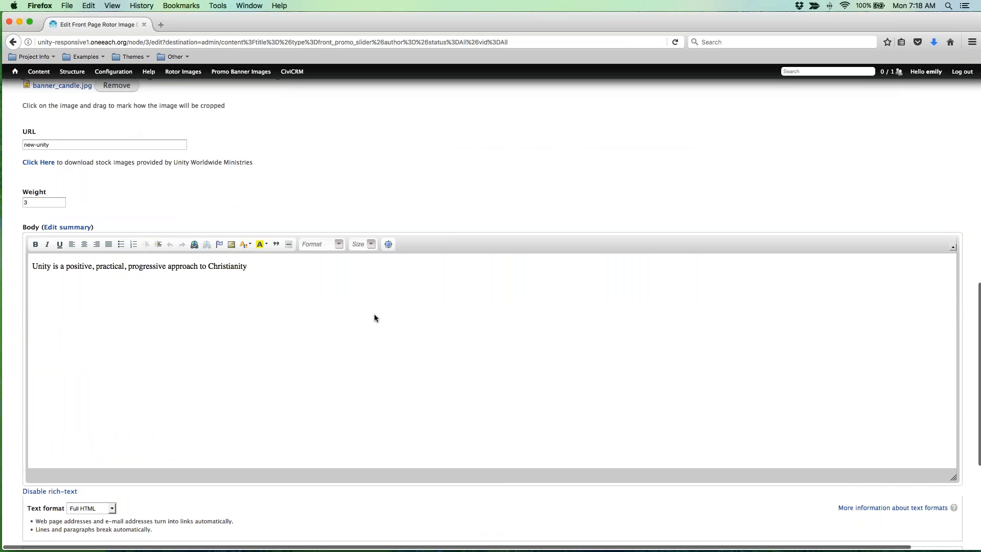
{"action": "scroll", "coordinate": [374, 314], "scroll_direction": "down", "scroll_amount": 5}
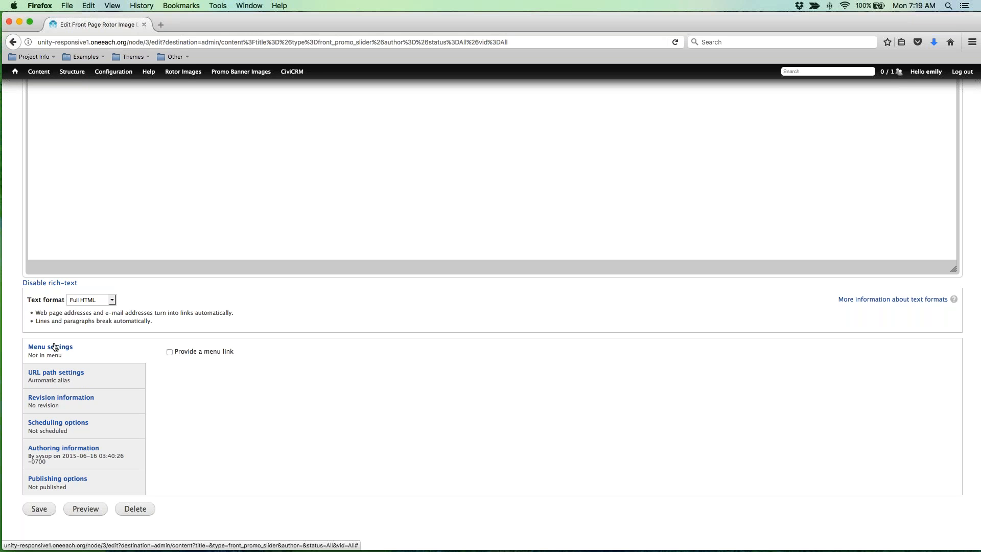
{"action": "left_click", "coordinate": [35, 432]}
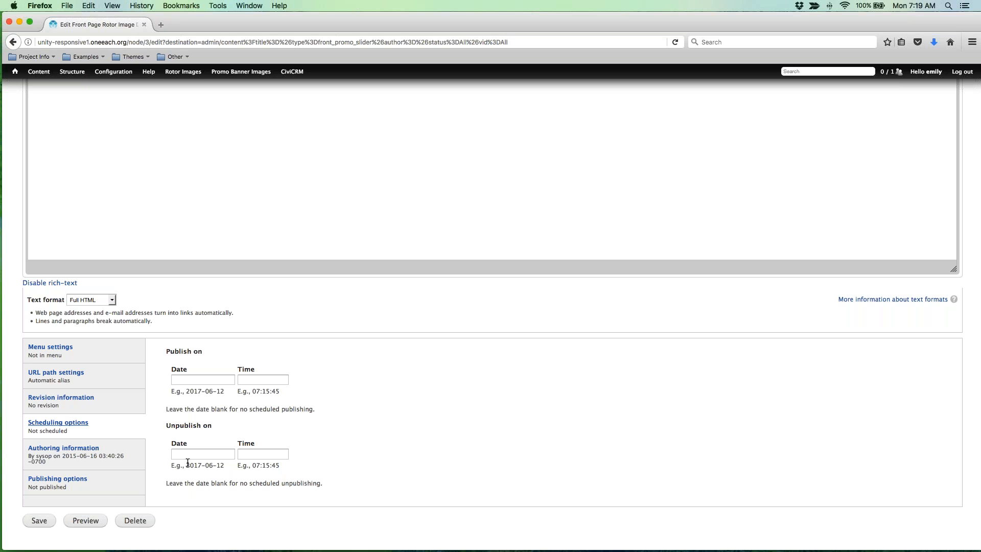
Schedule the rotor image to publish on 2017-06-16 at 12:00:00.
{"action": "left_click", "coordinate": [199, 379]}
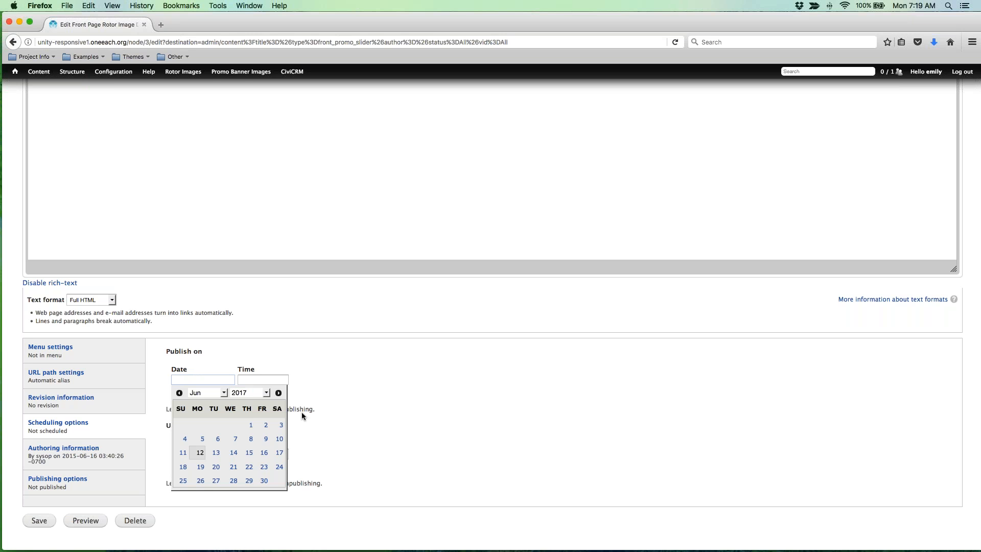
{"action": "left_click", "coordinate": [265, 454]}
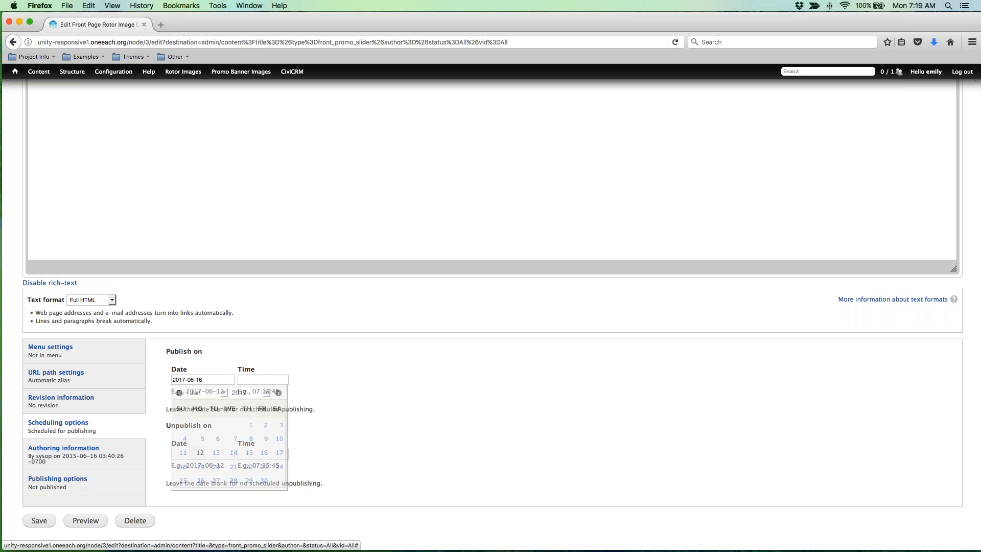
{"action": "left_click", "coordinate": [247, 379]}
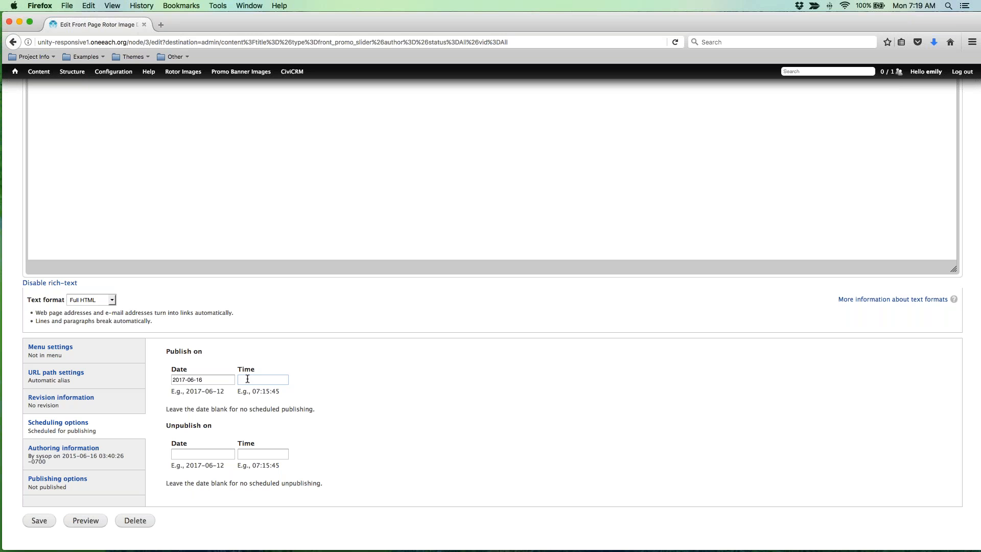
{"action": "left_click", "coordinate": [248, 378]}
{"action": "left_click", "coordinate": [248, 378]}
{"action": "type", "text": "00:00"}
{"action": "left_click", "coordinate": [219, 453]}
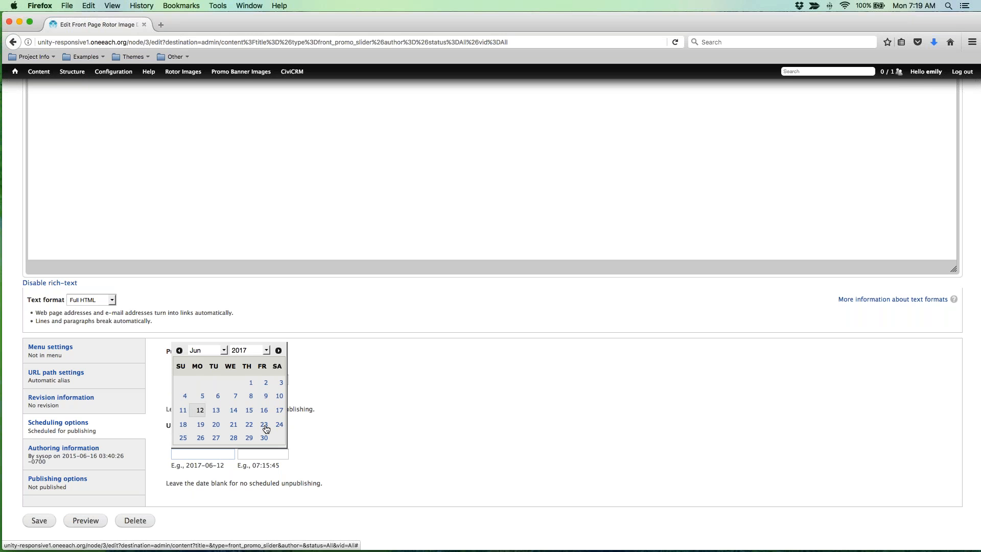
{"action": "left_click", "coordinate": [351, 455]}
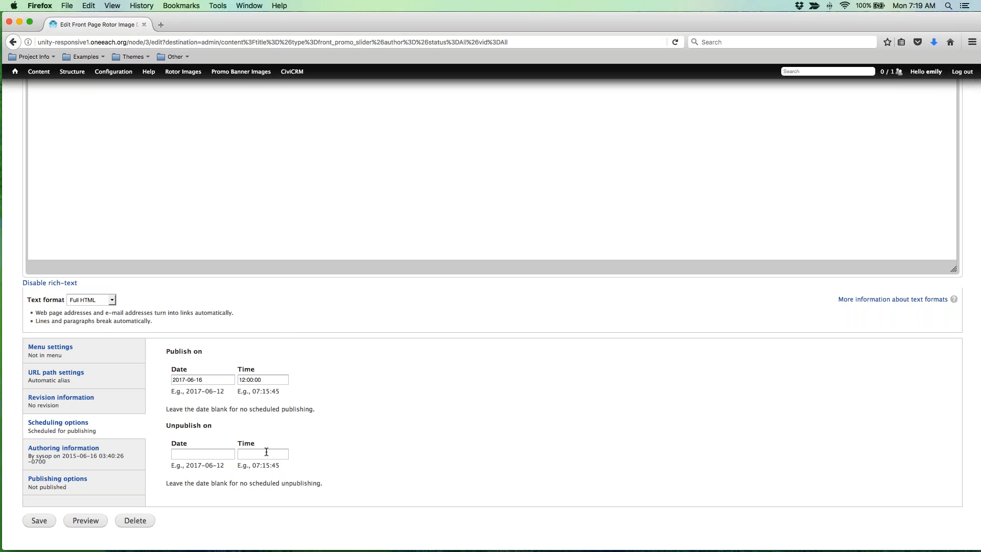
{"action": "scroll", "coordinate": [266, 452], "scroll_direction": "down", "scroll_amount": 1}
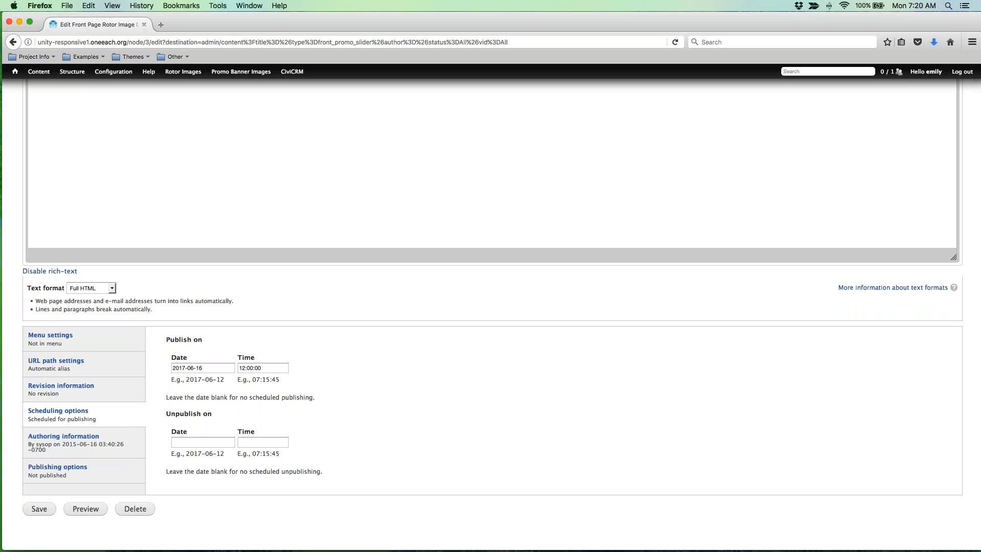
Save the rotor image's publishing schedule and open the list of scheduled content.
{"action": "left_click", "coordinate": [39, 508]}
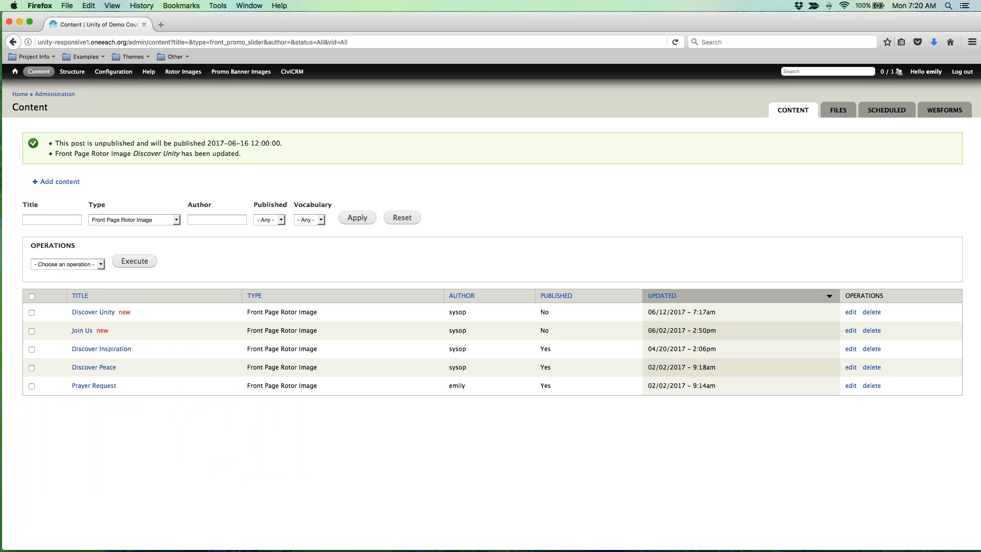
{"action": "mouse_move", "coordinate": [39, 71]}
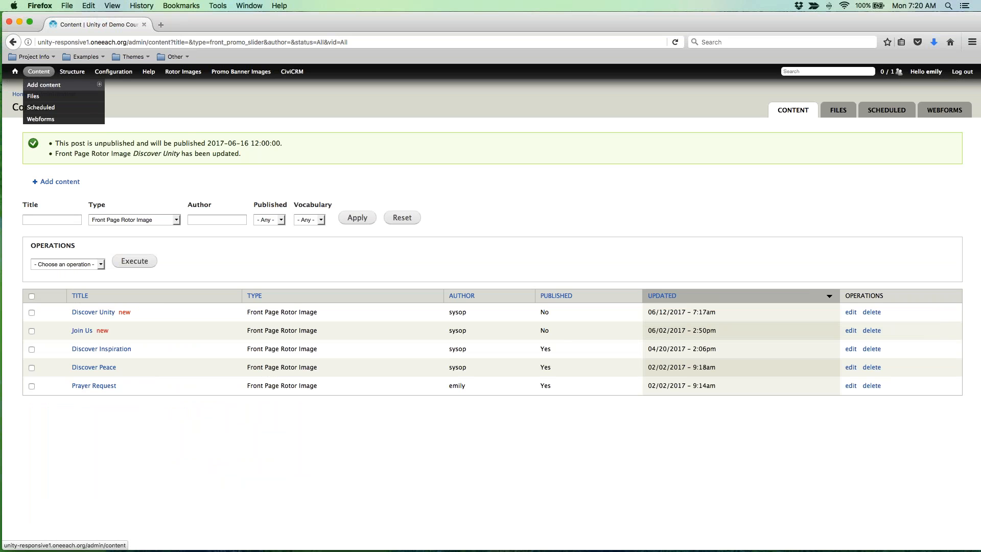
{"action": "left_click", "coordinate": [43, 108]}
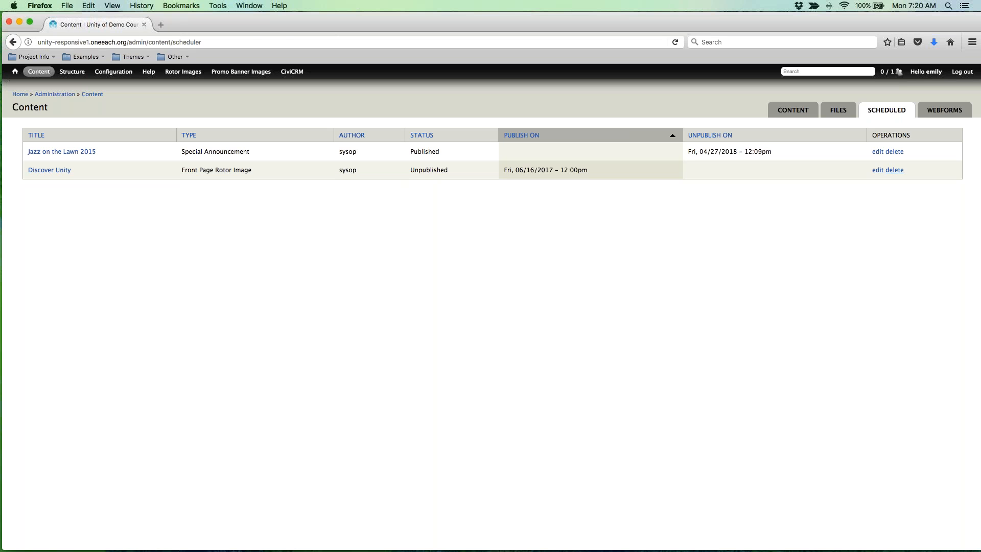
Open the scheduled Discover Unity rotor image for editing and show its scheduling options.
{"action": "left_click", "coordinate": [878, 170]}
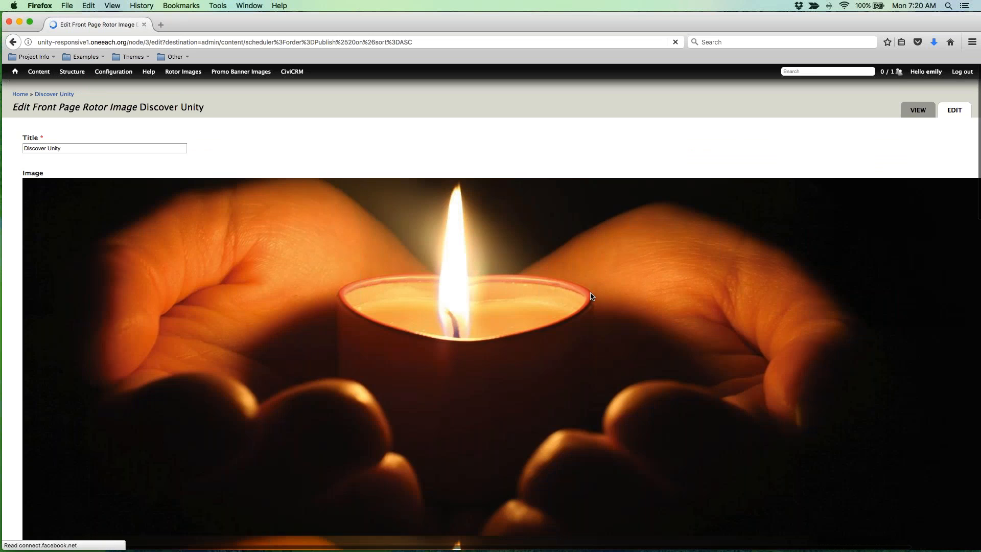
{"action": "scroll", "coordinate": [519, 369], "scroll_direction": "down", "scroll_amount": 5}
{"action": "scroll", "coordinate": [518, 369], "scroll_direction": "down", "scroll_amount": 8}
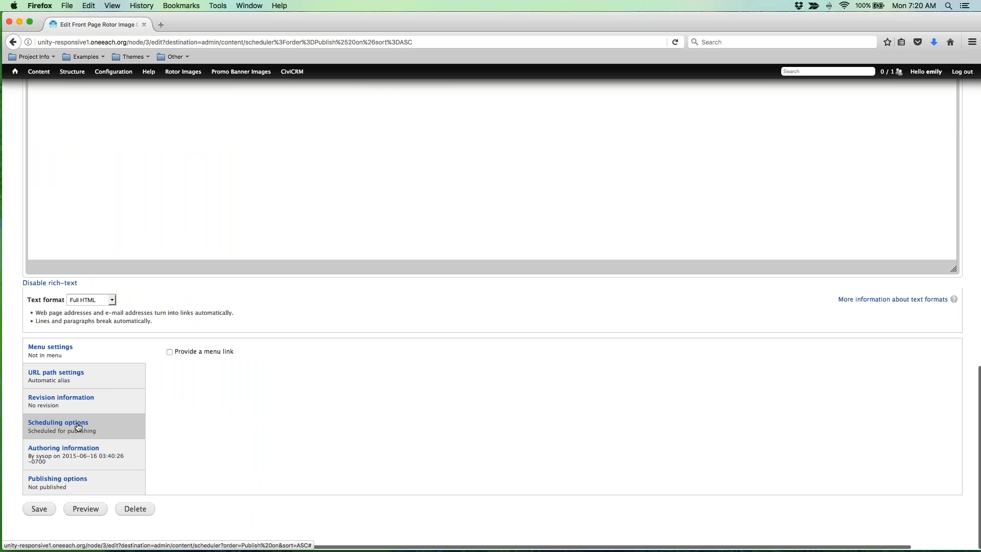
{"action": "left_click", "coordinate": [28, 428]}
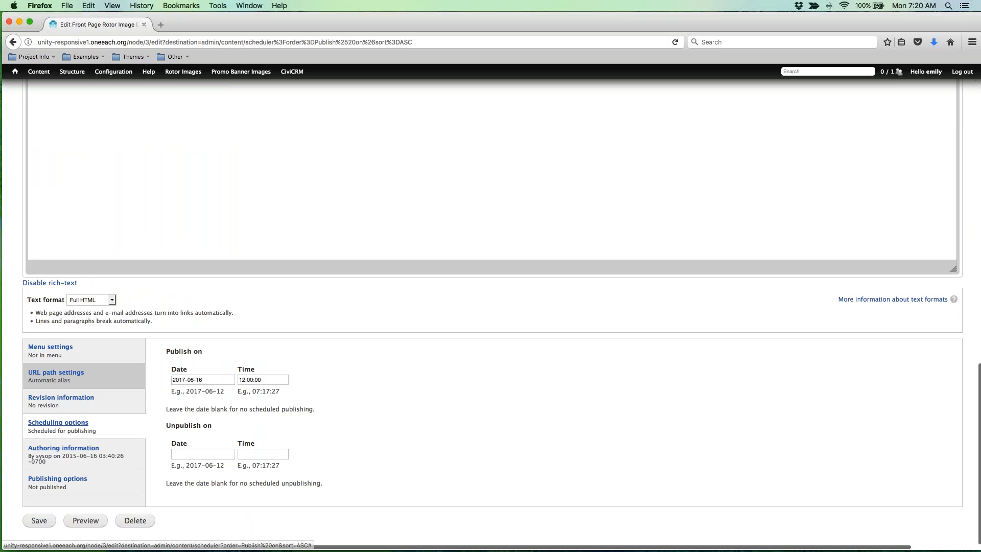
Schedule the rotor image to unpublish on 2017-06-22 at 11:59 am and save it.
{"action": "left_click", "coordinate": [187, 454]}
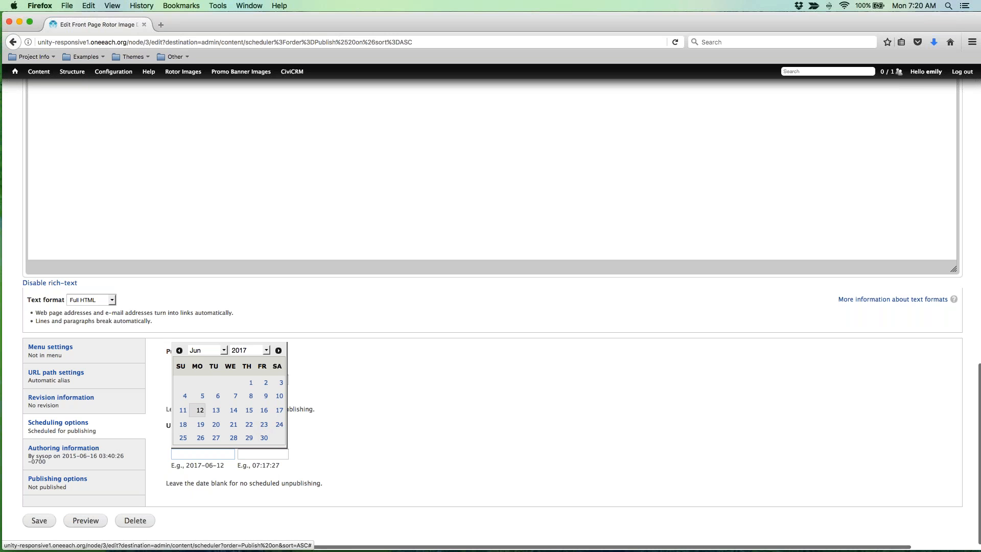
{"action": "left_click", "coordinate": [249, 425]}
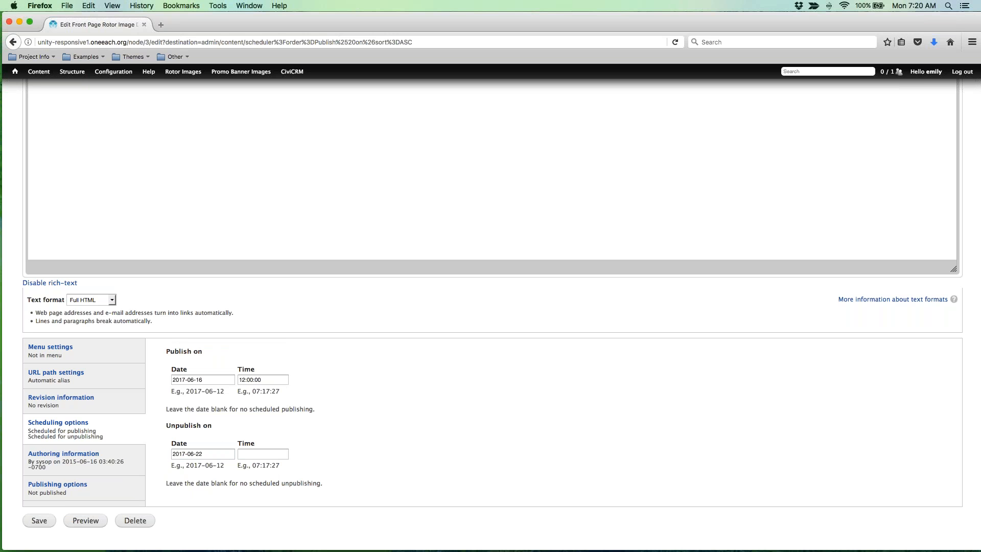
{"action": "left_click", "coordinate": [252, 454]}
{"action": "left_click", "coordinate": [252, 454]}
{"action": "type", "text": "59:41"}
{"action": "key", "text": "Tab"}
{"action": "type", "text": "00"}
{"action": "left_click", "coordinate": [384, 465]}
{"action": "left_click", "coordinate": [41, 521]}
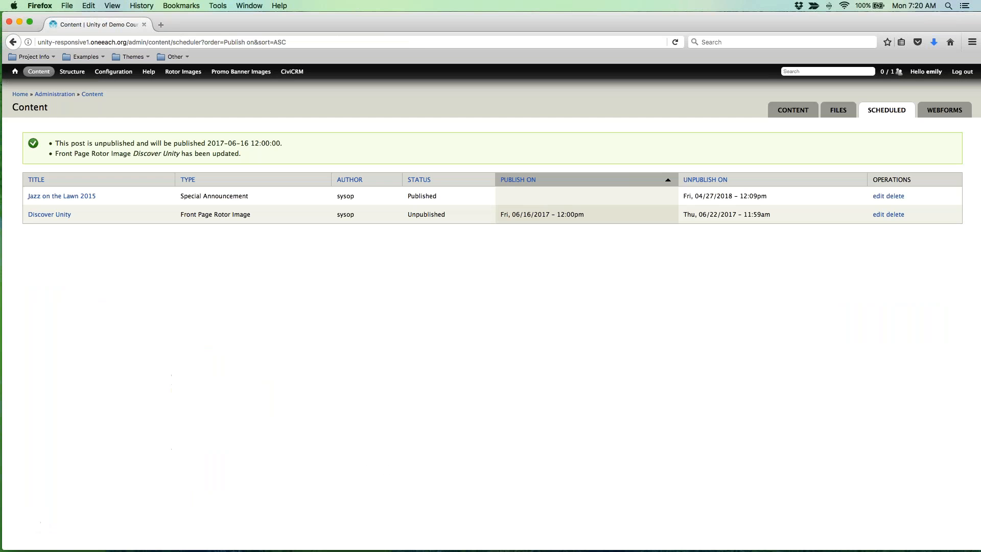